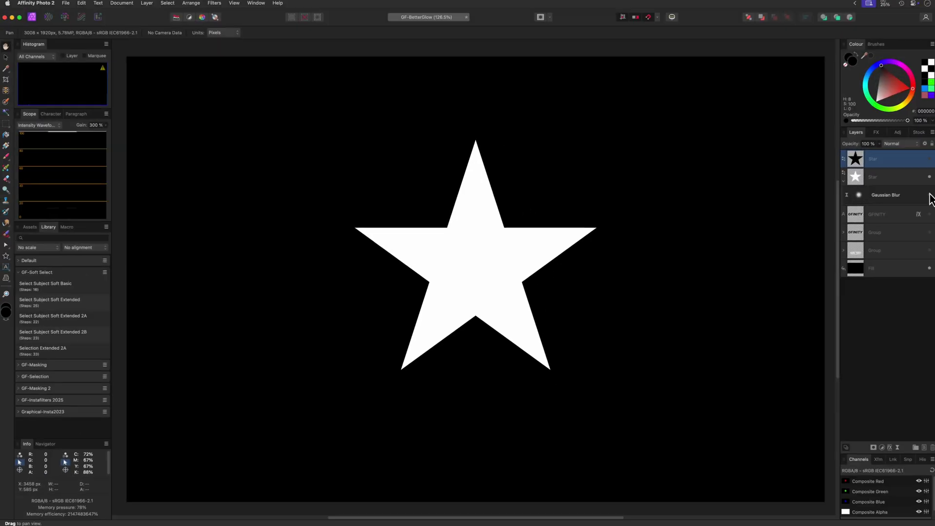
# - Toggle the blurred and black star layers to compare them, and inspect the star's Quick FX Outer Glow
pyautogui.click(929, 195)
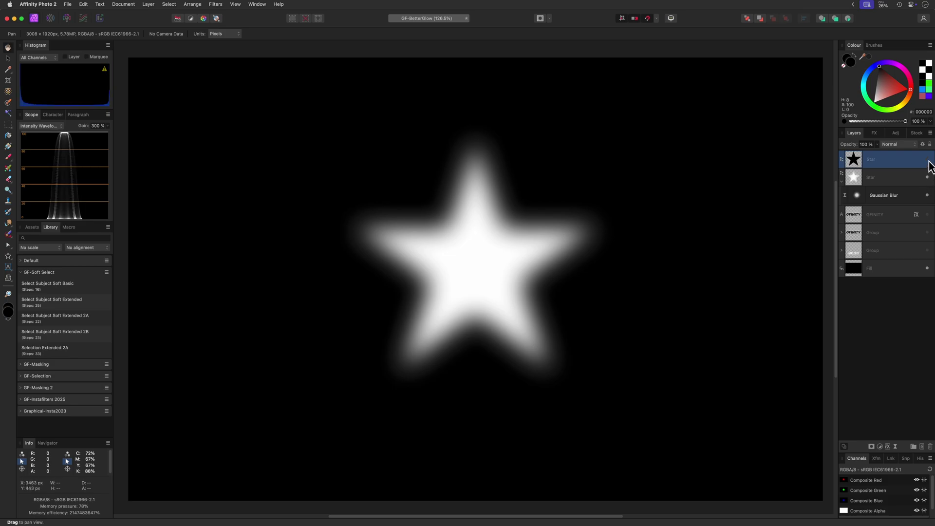
pyautogui.click(928, 159)
pyautogui.click(842, 181)
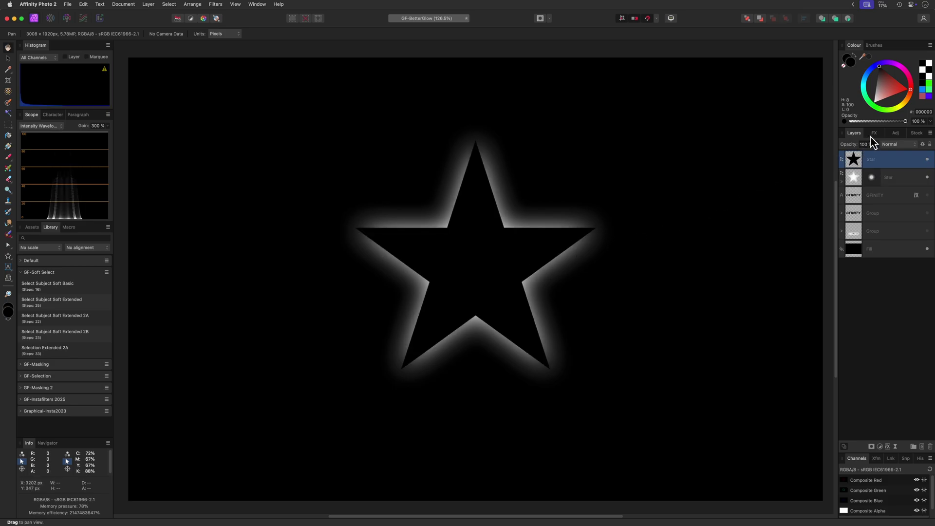
pyautogui.click(872, 135)
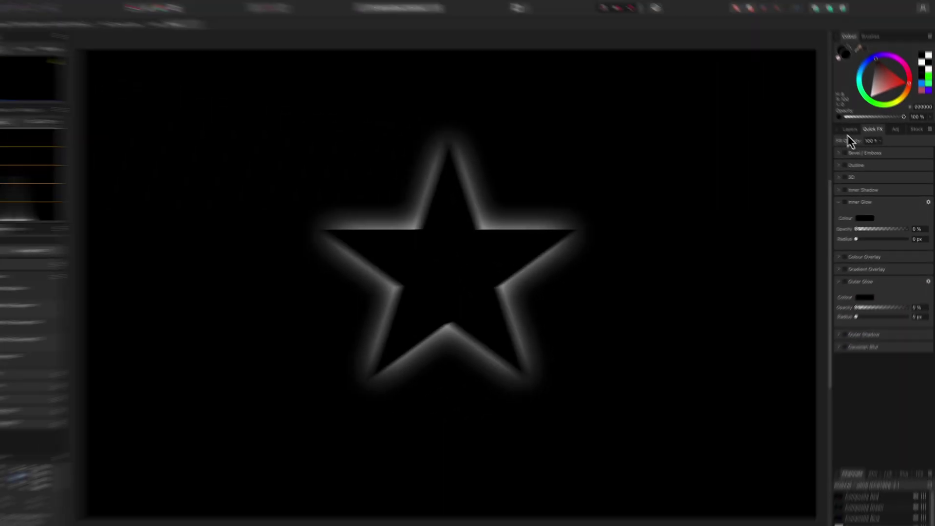
pyautogui.click(755, 53)
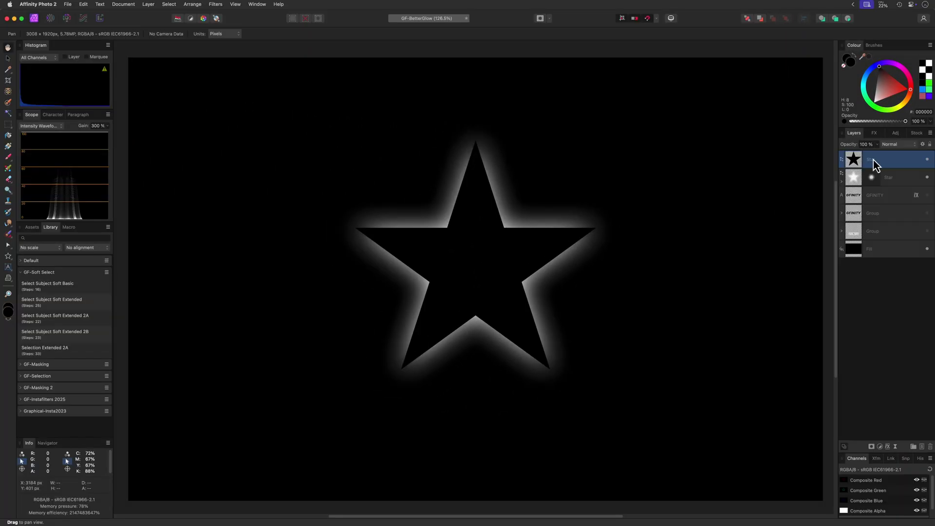
# - Delete both star layers and add artistic text 'GLOW' near the top of the canvas
pyautogui.keyDown('shift'); pyautogui.click(887, 176); pyautogui.keyUp('shift')
pyautogui.press('Delete')
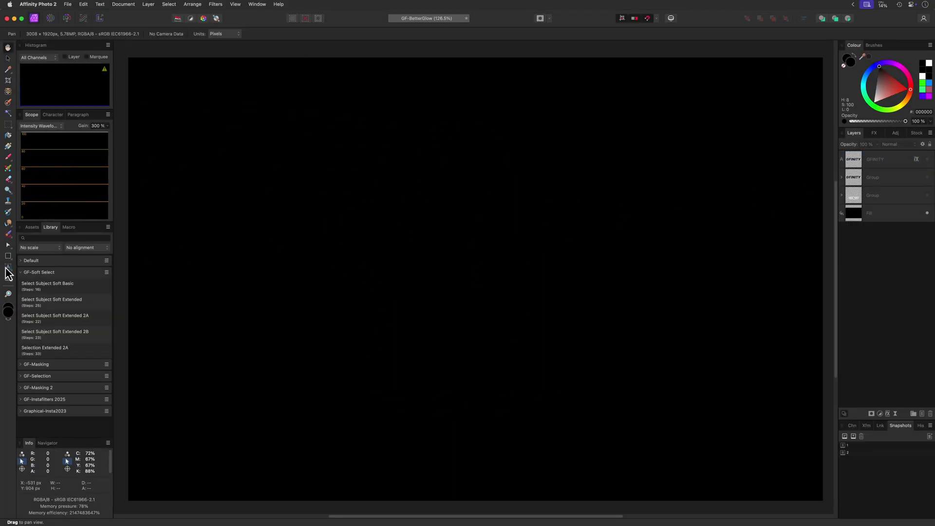
pyautogui.press('t')
pyautogui.moveTo(341, 129); pyautogui.dragTo(439, 203)
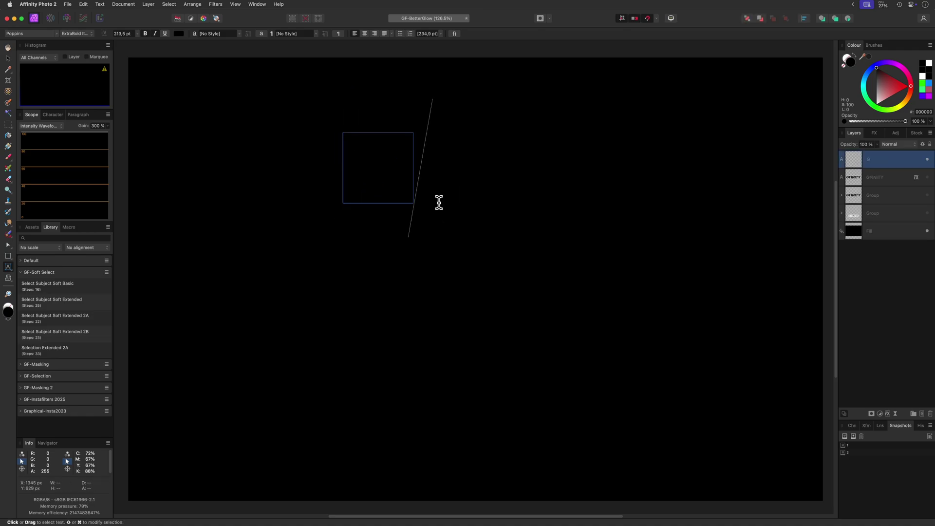
pyautogui.write('GLOW')
pyautogui.press('Escape')
# - Give the GLOW text a white Outer Glow of 100 px radius at lower opacity, and move it up
pyautogui.click(870, 136)
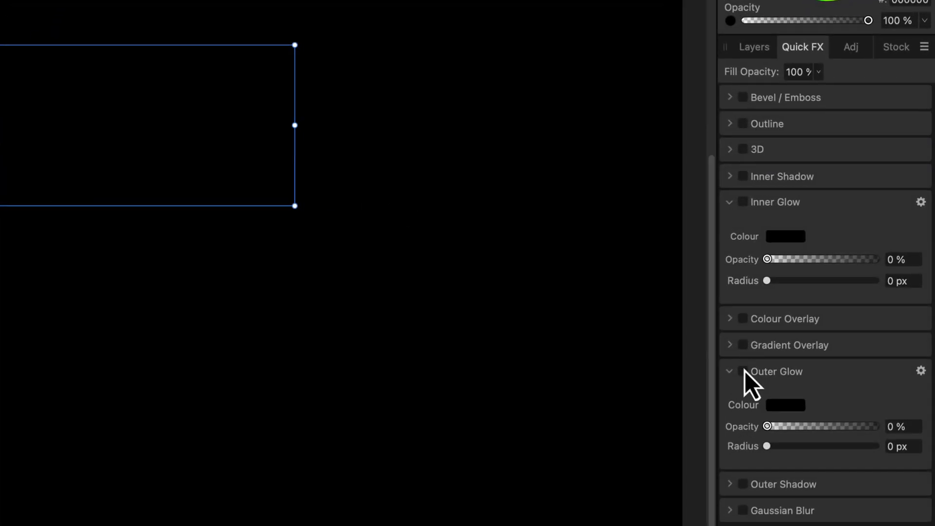
pyautogui.click(743, 371)
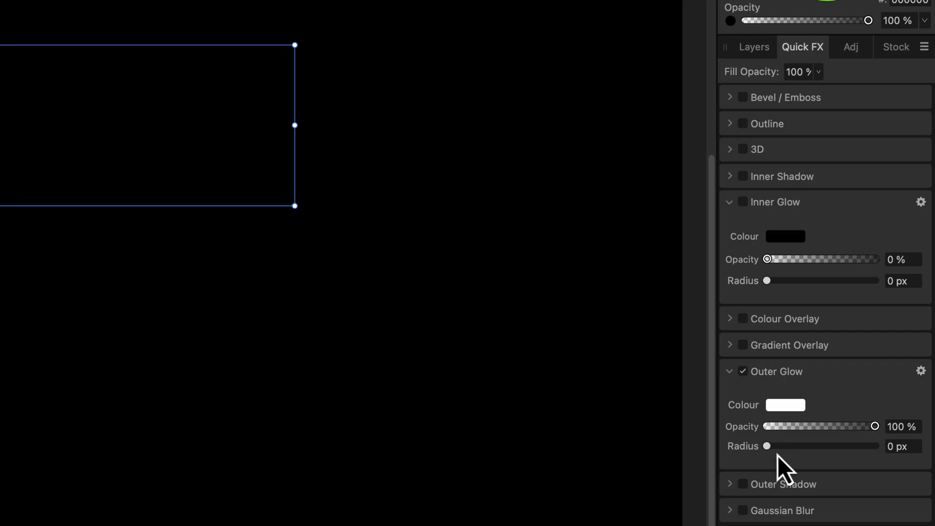
pyautogui.moveTo(778, 447); pyautogui.dragTo(841, 426)
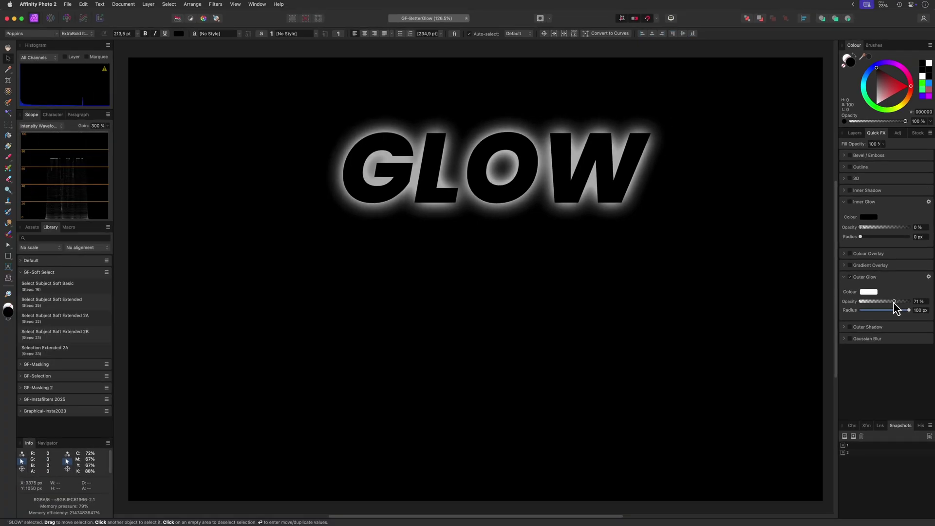
pyautogui.moveTo(895, 307); pyautogui.dragTo(891, 307)
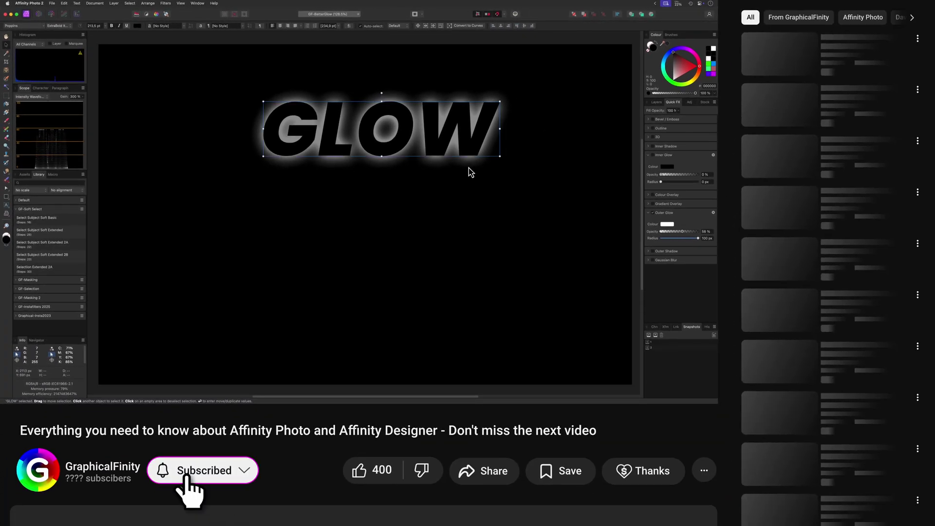
pyautogui.moveTo(434, 147); pyautogui.dragTo(412, 130)
pyautogui.click(560, 160)
pyautogui.click(656, 102)
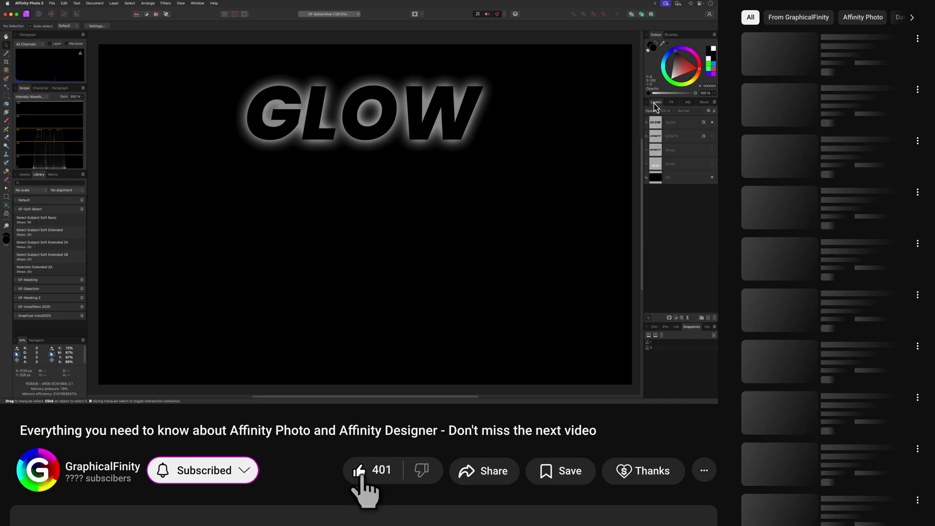
# - Duplicate the GLOW text below the original and turn off the copy's Outer Glow
pyautogui.click(656, 123)
pyautogui.press('super+j')
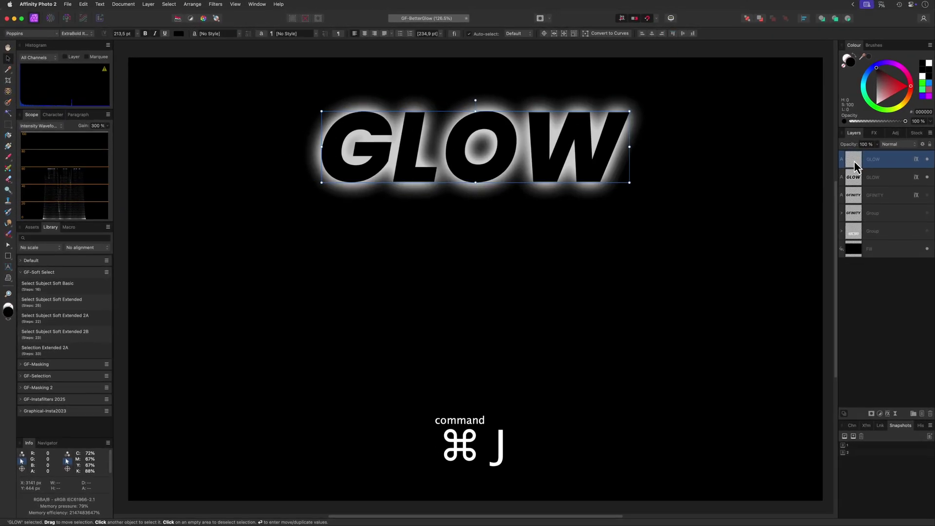
pyautogui.moveTo(464, 126); pyautogui.dragTo(465, 231)
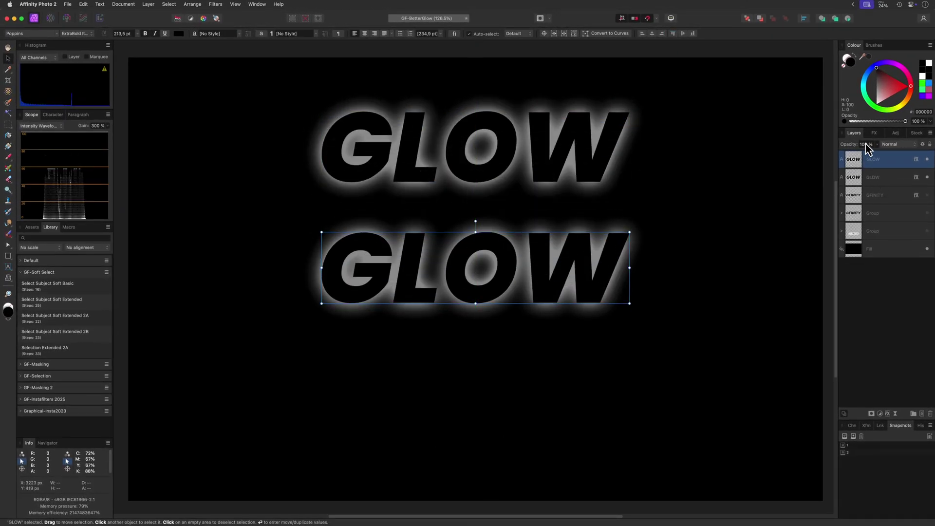
pyautogui.click(875, 132)
pyautogui.click(850, 277)
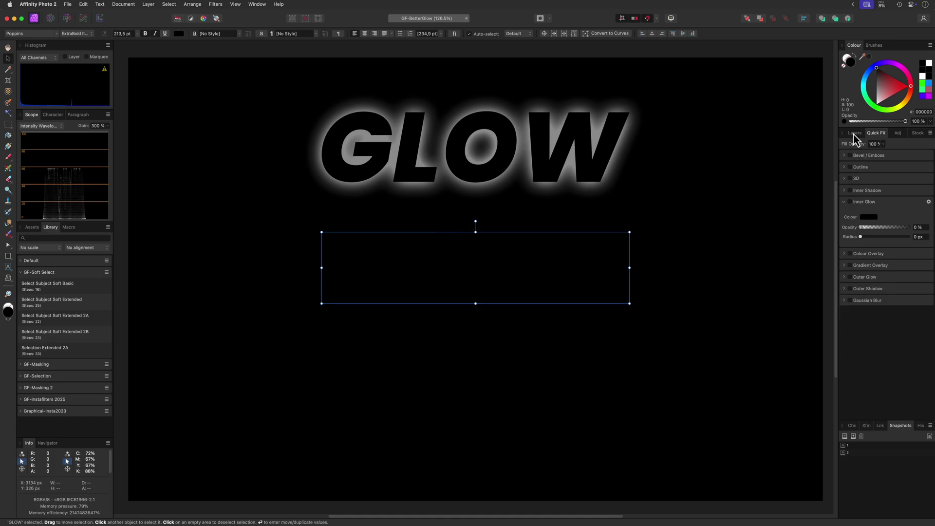
pyautogui.click(855, 132)
# - Make the copy's text white and stack a second white copy exactly over it
pyautogui.moveTo(883, 95); pyautogui.dragTo(876, 113)
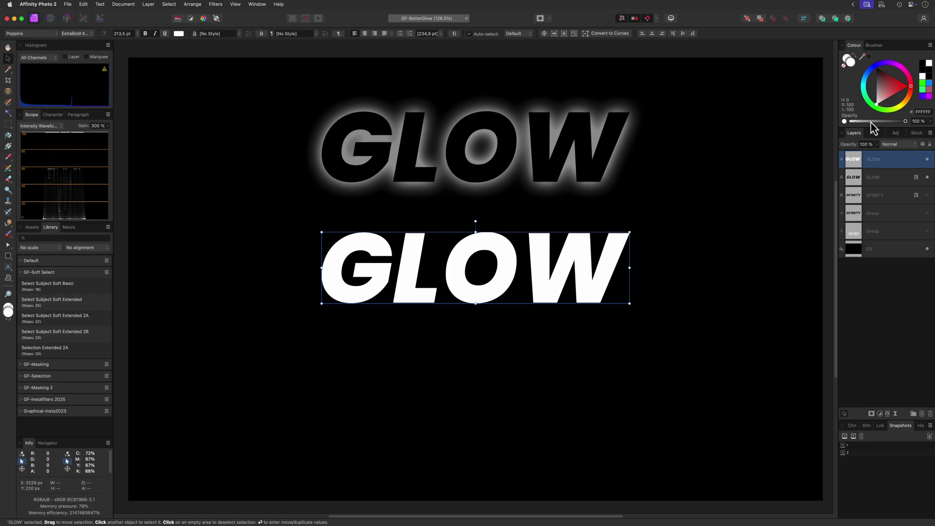
pyautogui.press('super+j')
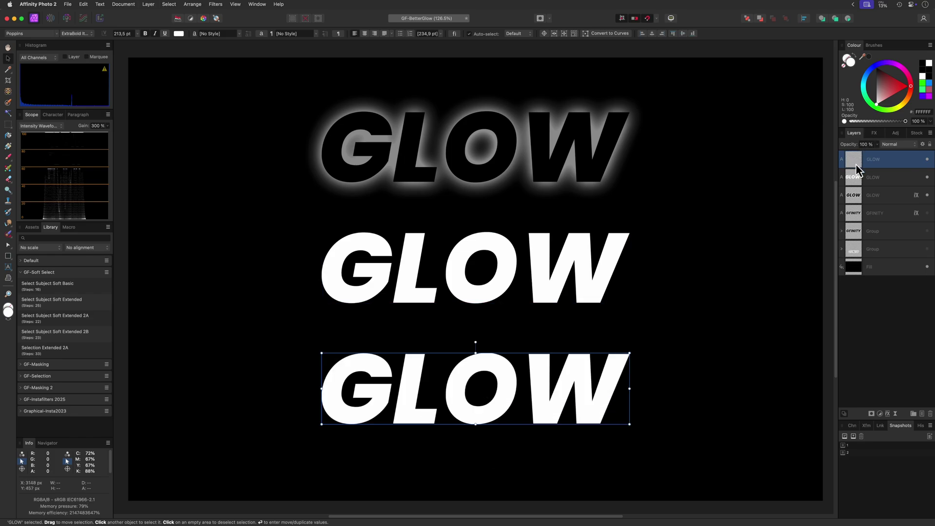
pyautogui.moveTo(539, 379); pyautogui.dragTo(535, 257)
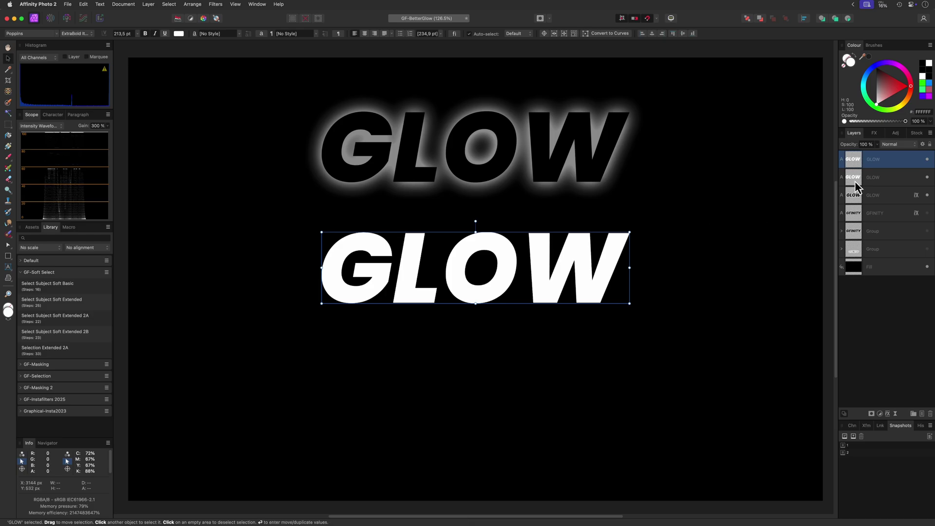
# - Add a live Gaussian Blur of about 31.9 px to the lower white GLOW copy
pyautogui.click(855, 180)
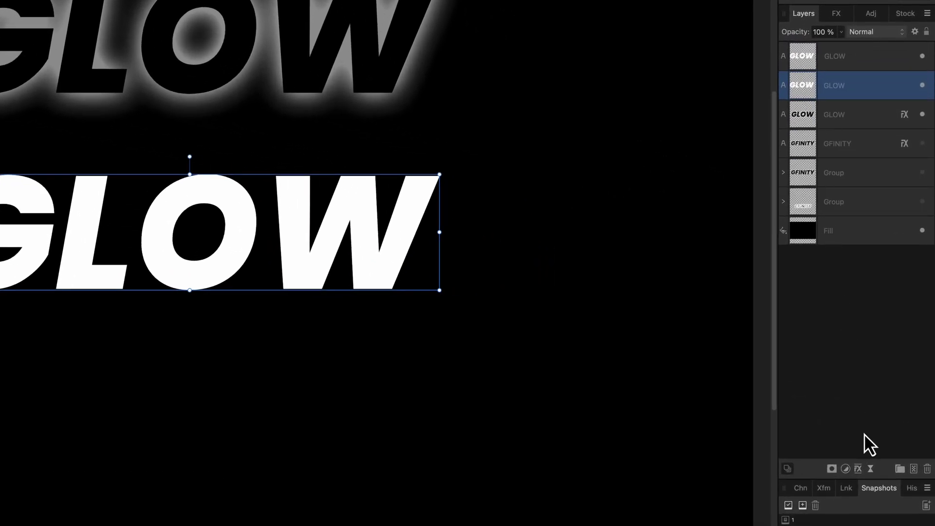
pyautogui.click(870, 468)
pyautogui.click(871, 475)
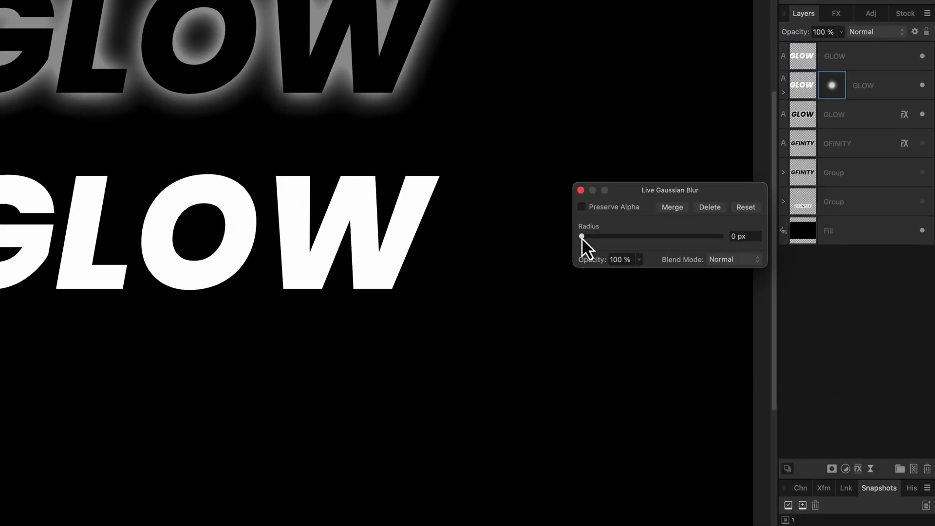
pyautogui.moveTo(582, 236); pyautogui.dragTo(677, 238)
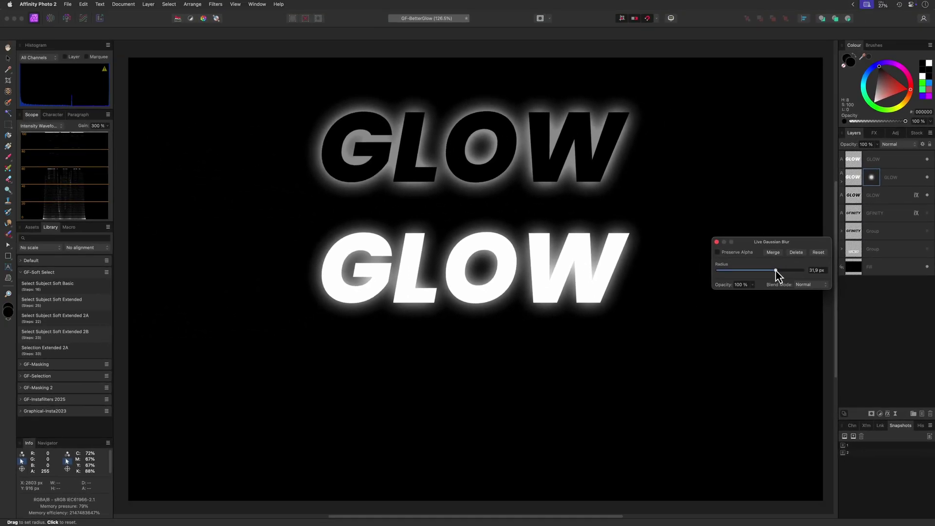
pyautogui.click(717, 242)
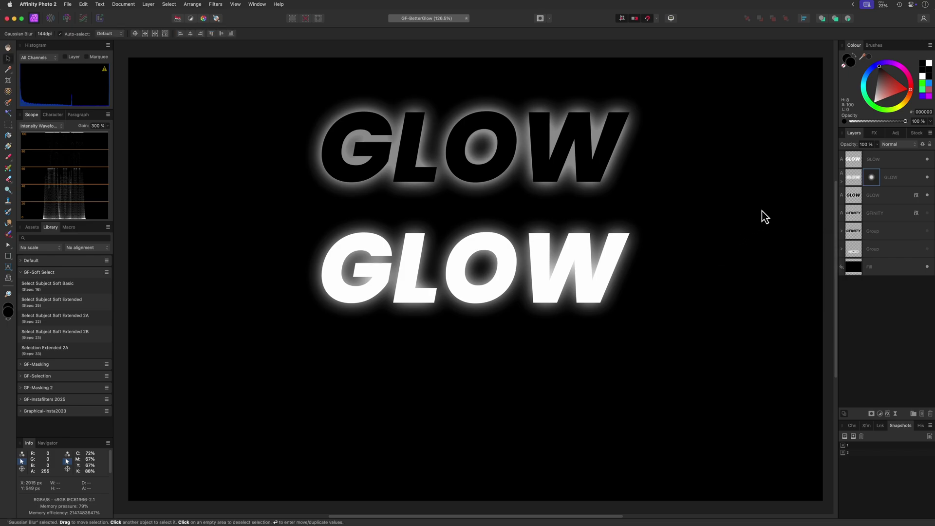
# - Set the upper GLOW copy's fill to black and clear the selection
pyautogui.click(851, 161)
pyautogui.click(853, 55)
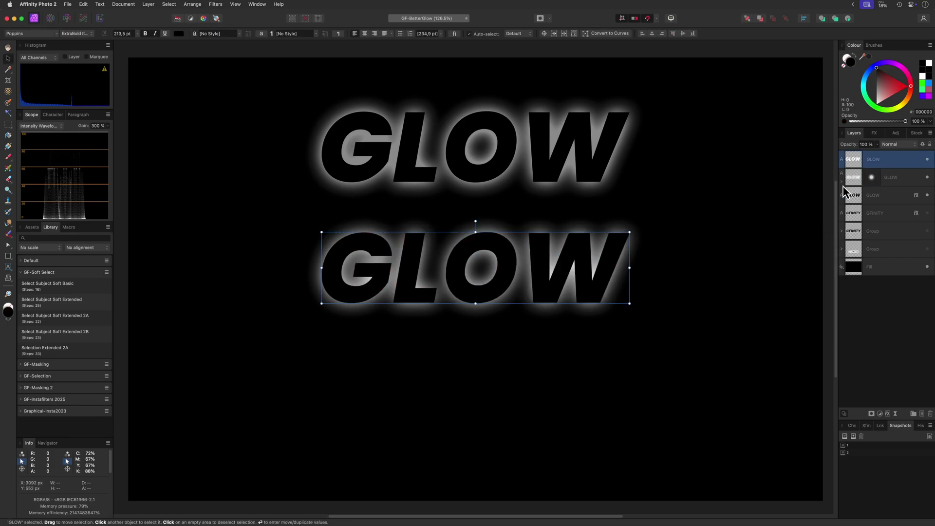
pyautogui.click(870, 317)
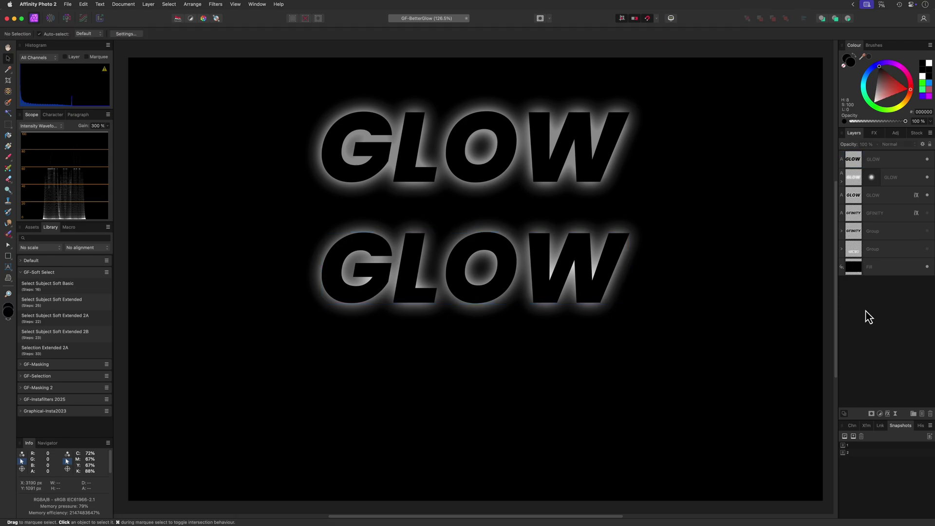
# - Duplicate the middle black-and-blurred GLOW pair and move it to the canvas bottom
pyautogui.click(903, 181)
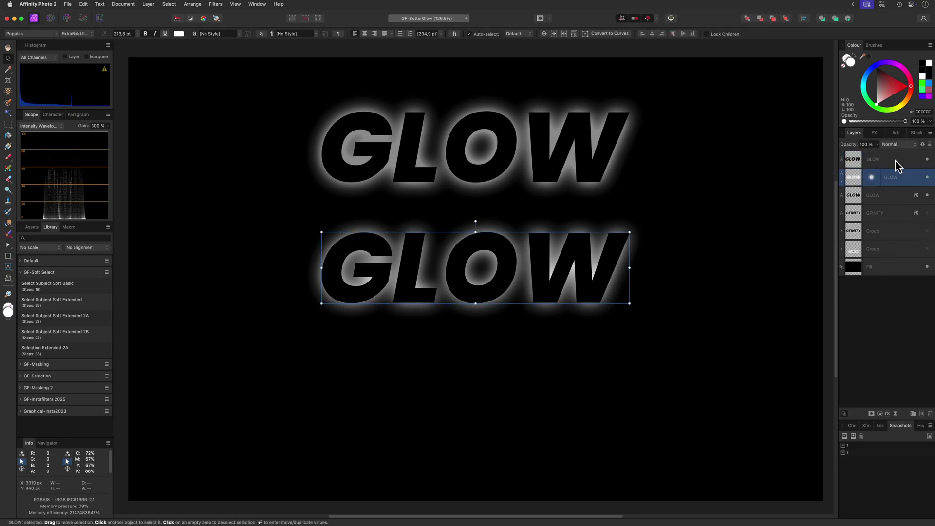
pyautogui.keyDown('shift'); pyautogui.click(897, 165); pyautogui.keyUp('shift')
pyautogui.press('super+j')
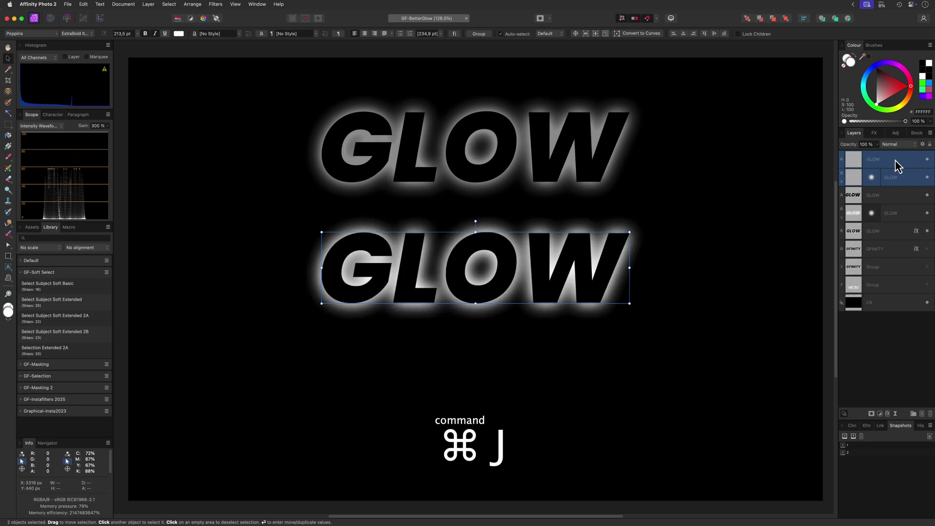
pyautogui.moveTo(544, 271); pyautogui.dragTo(548, 385)
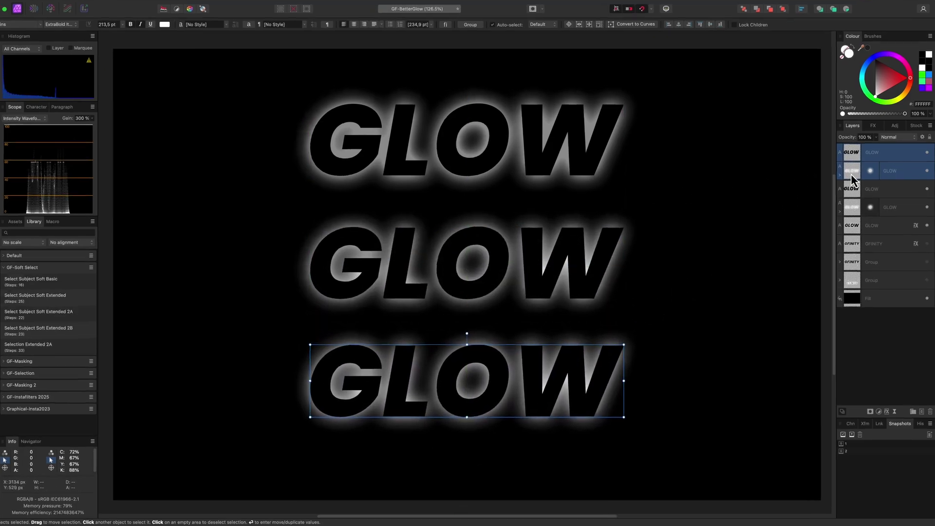
# - Add a live Diffuse filter to the copied glow layer and place Gaussian Blur above it
pyautogui.click(842, 181)
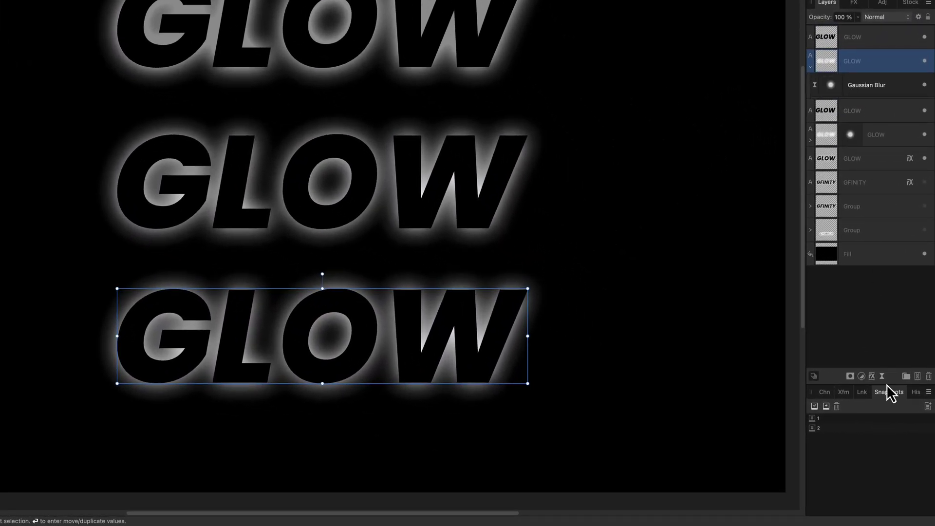
pyautogui.click(882, 376)
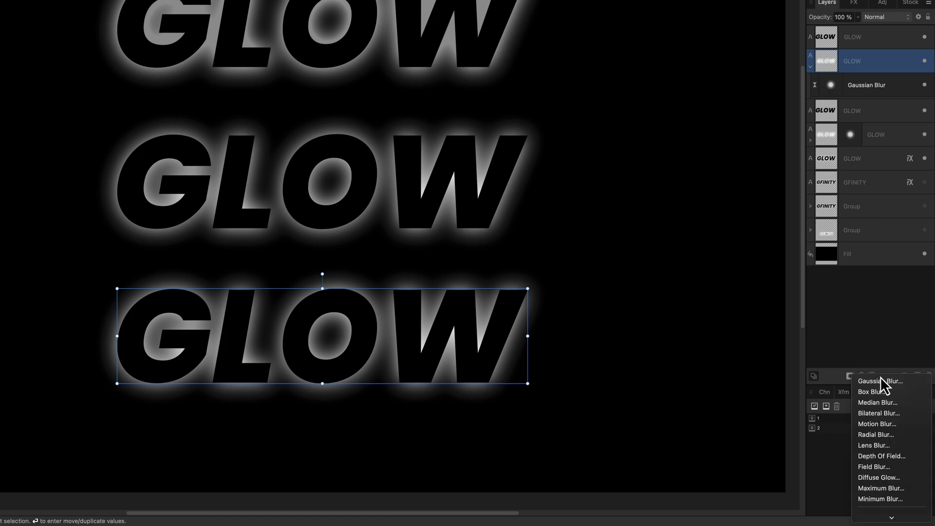
pyautogui.scroll(-5, 891, 425)
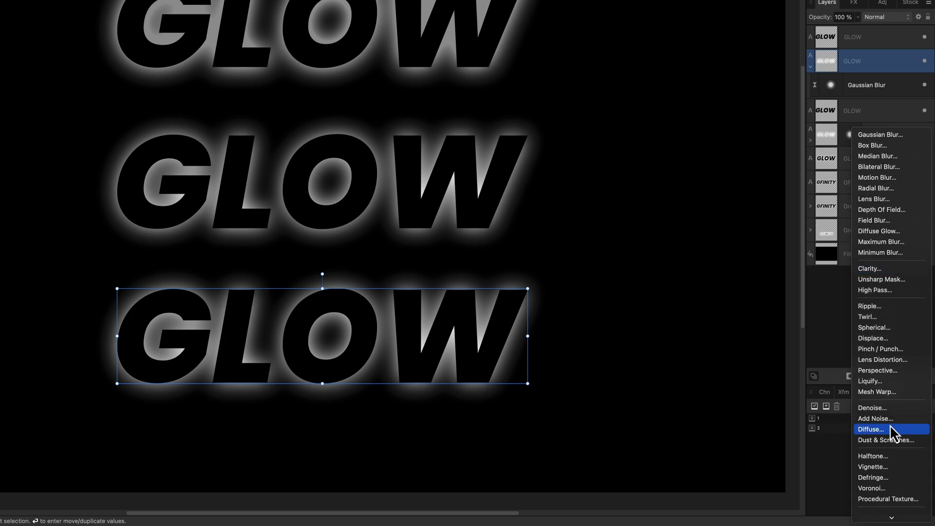
pyautogui.click(890, 427)
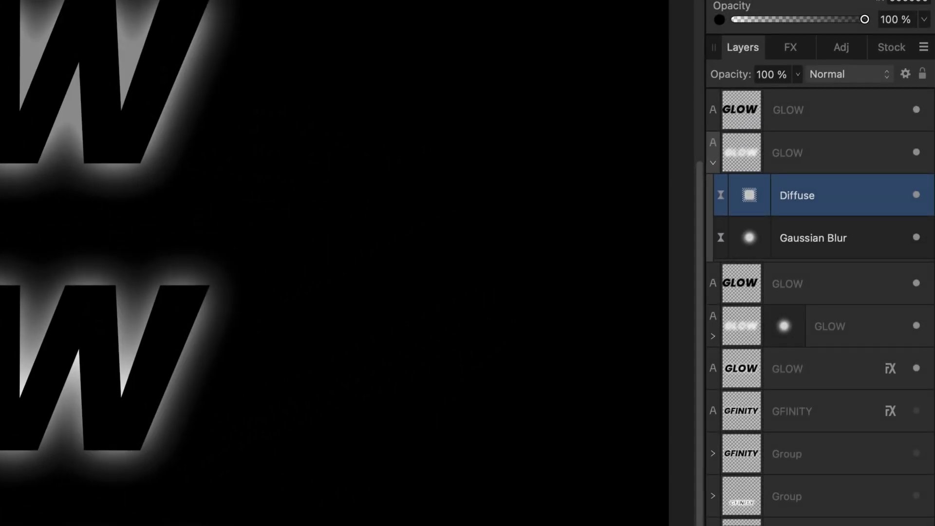
pyautogui.moveTo(761, 250); pyautogui.dragTo(746, 167)
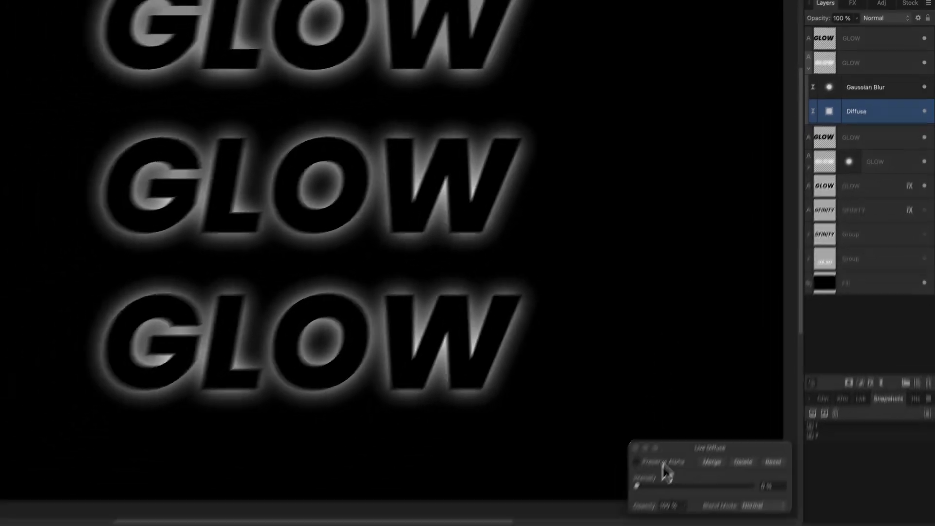
# - Set the bottom glow's Gaussian Blur to about 26 px and its Diffuse intensity to about 20 %
pyautogui.moveTo(642, 480); pyautogui.dragTo(648, 481)
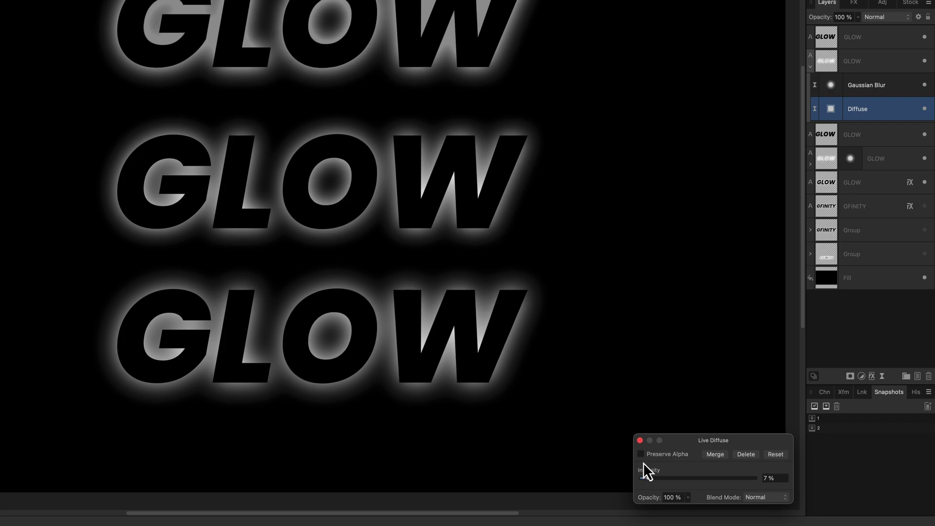
pyautogui.click(640, 441)
pyautogui.doubleClick(826, 88)
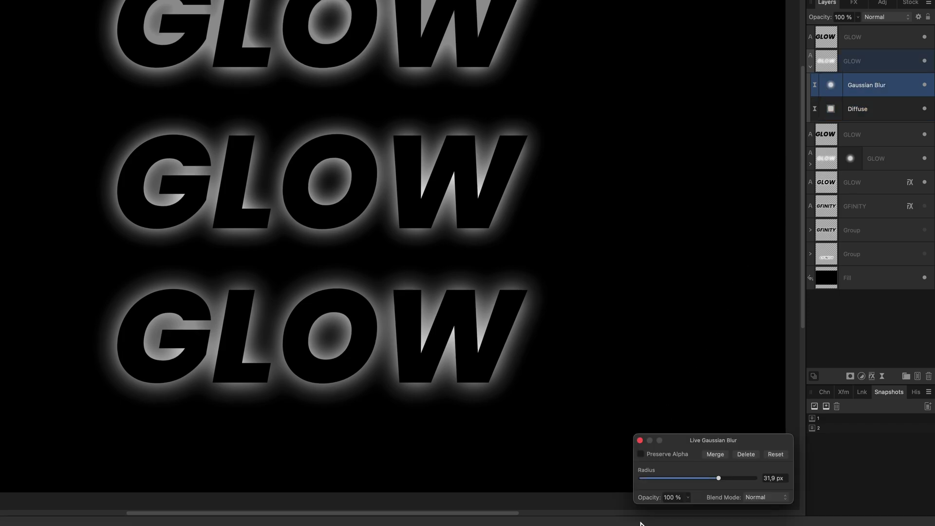
pyautogui.moveTo(720, 481); pyautogui.dragTo(711, 480)
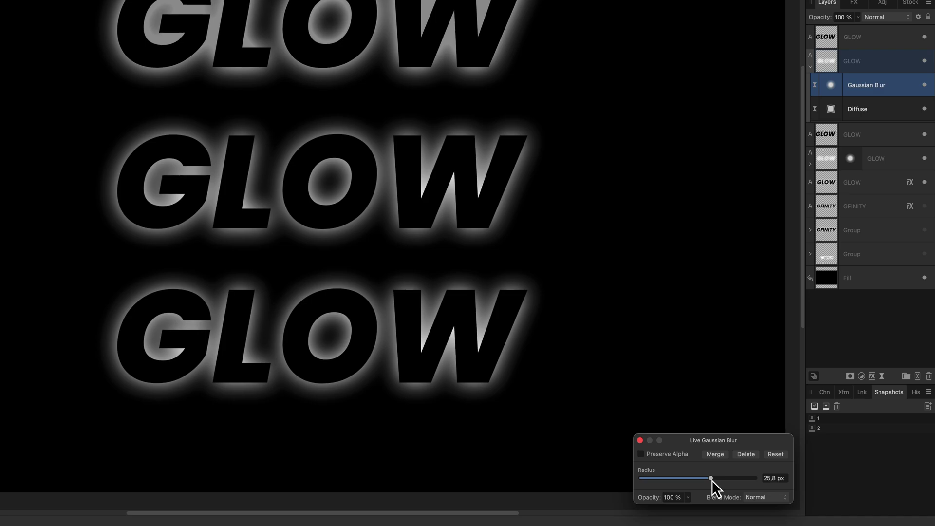
pyautogui.click(640, 441)
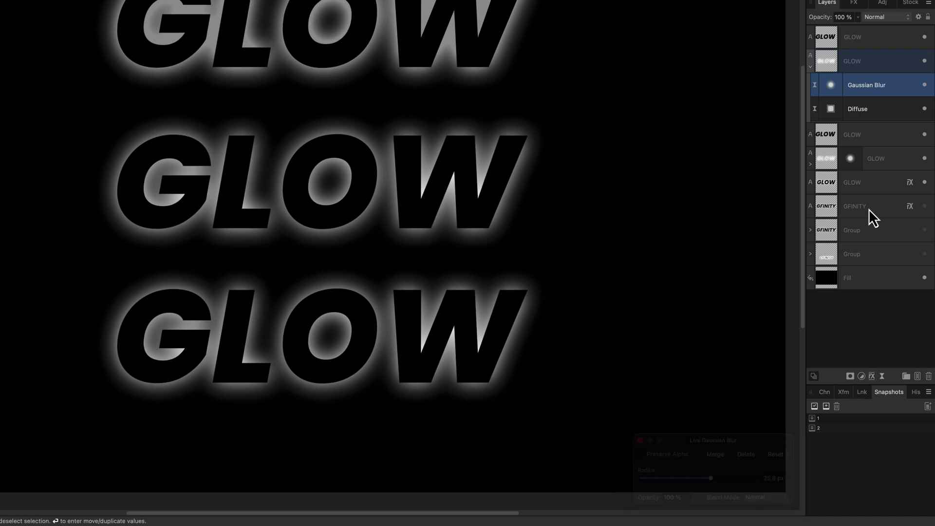
pyautogui.doubleClick(831, 108)
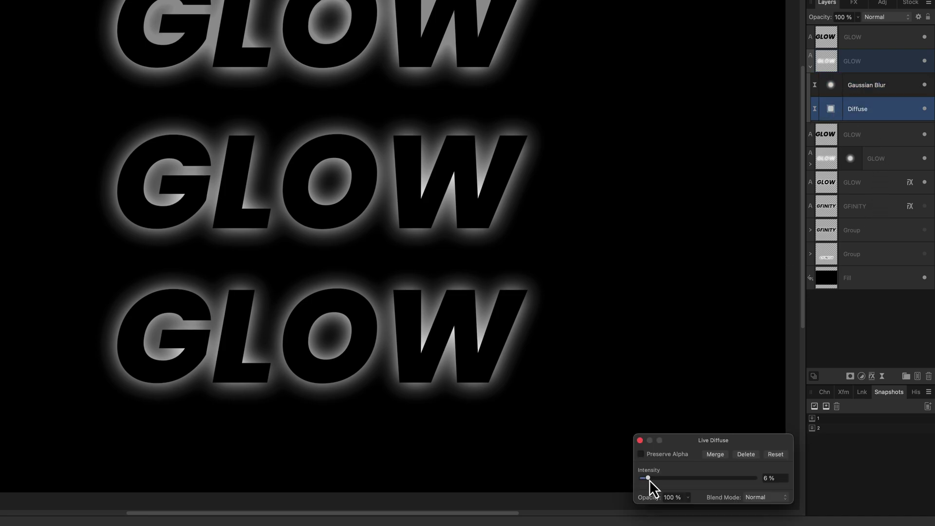
pyautogui.moveTo(650, 480); pyautogui.dragTo(665, 481)
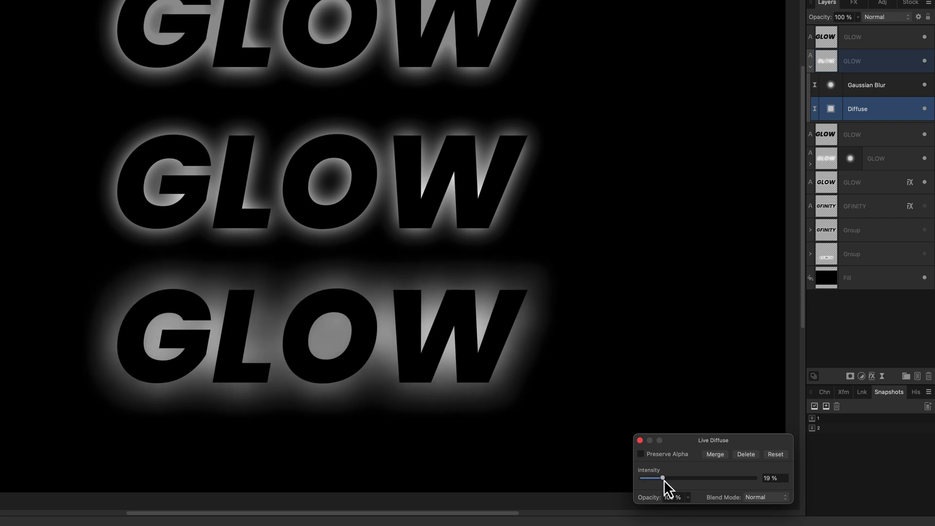
pyautogui.moveTo(665, 480); pyautogui.dragTo(665, 480)
# - Duplicate the bottom glow layer, lower the copy's Diffuse intensity, and set its blur to about 12 px
pyautogui.press('v')
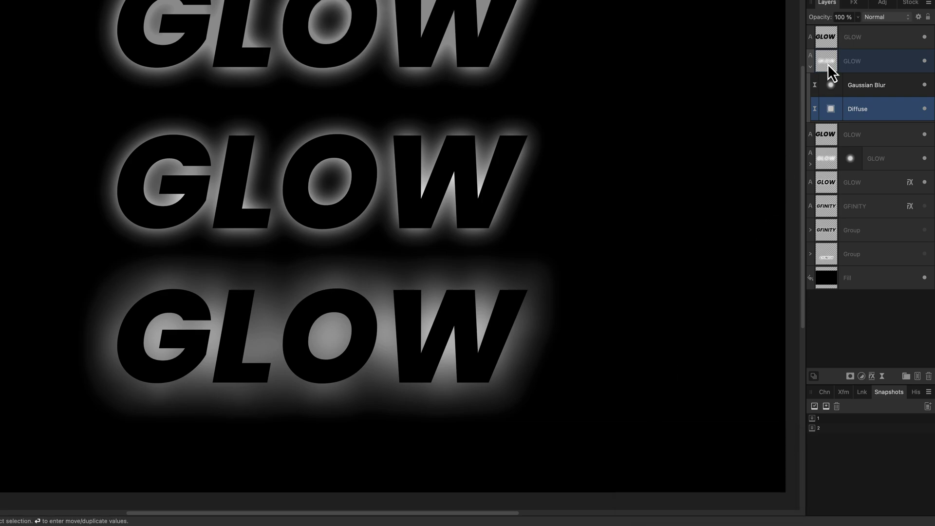
pyautogui.click(829, 68)
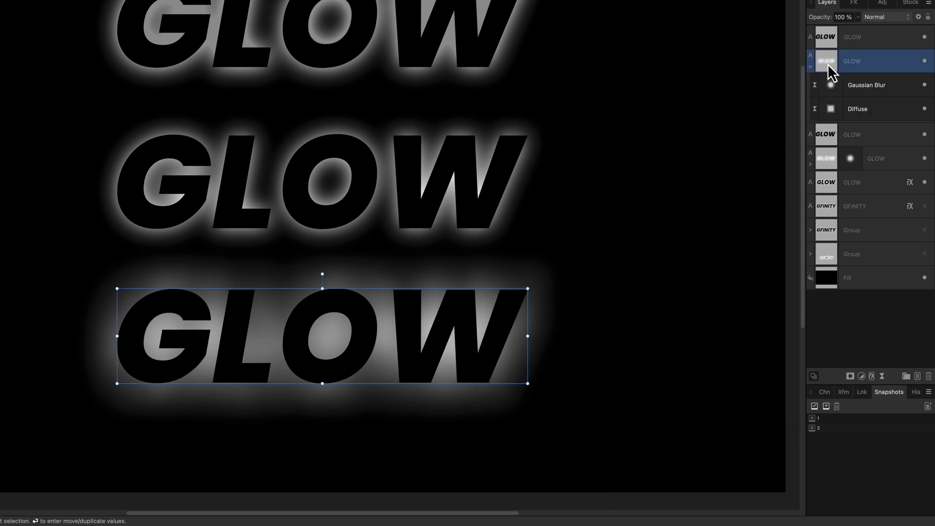
pyautogui.press('super+j')
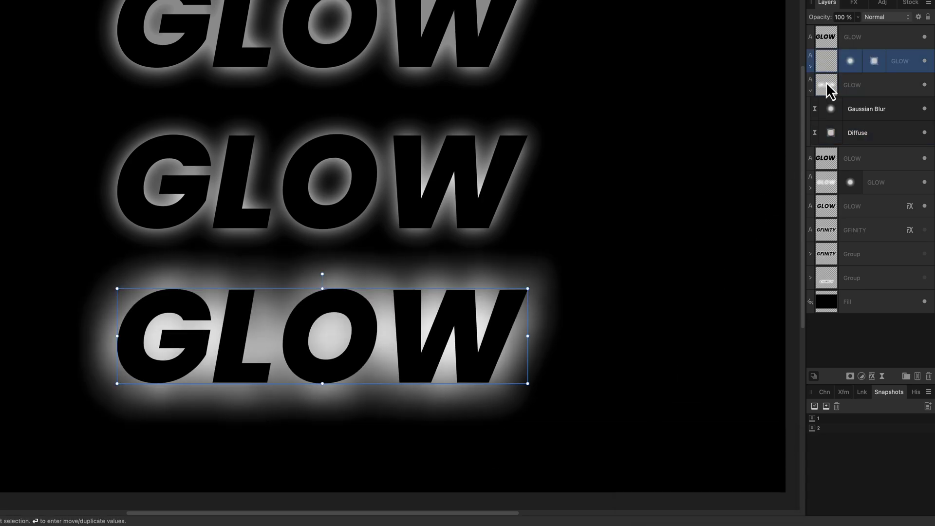
pyautogui.click(812, 66)
pyautogui.doubleClick(832, 108)
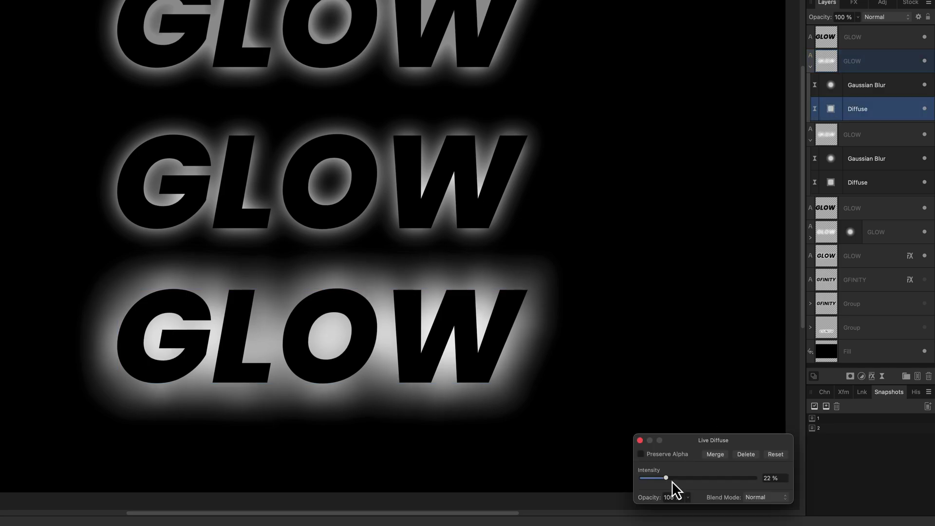
pyautogui.moveTo(671, 481); pyautogui.dragTo(648, 478)
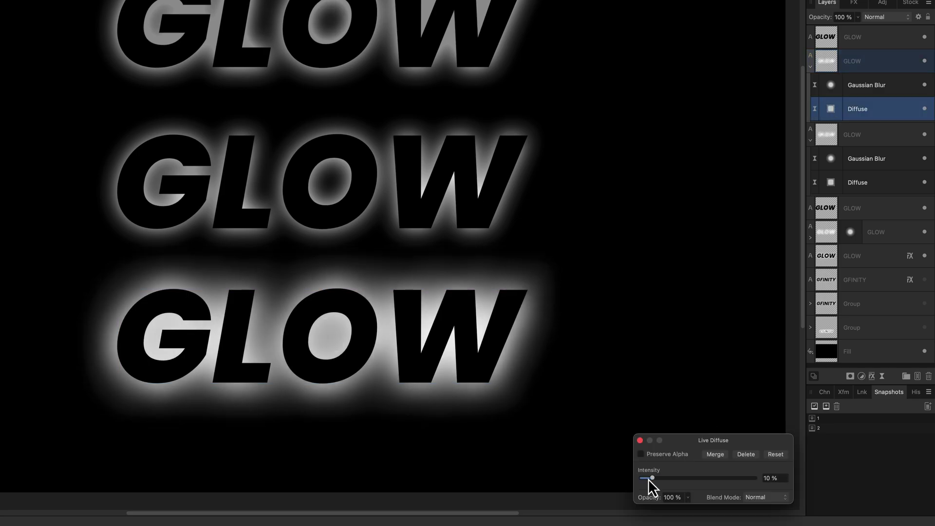
pyautogui.click(640, 440)
pyautogui.doubleClick(831, 86)
pyautogui.moveTo(711, 478)
pyautogui.mouseDown()
pyautogui.moveTo(686, 480)
pyautogui.moveTo(694, 480)
pyautogui.mouseUp()
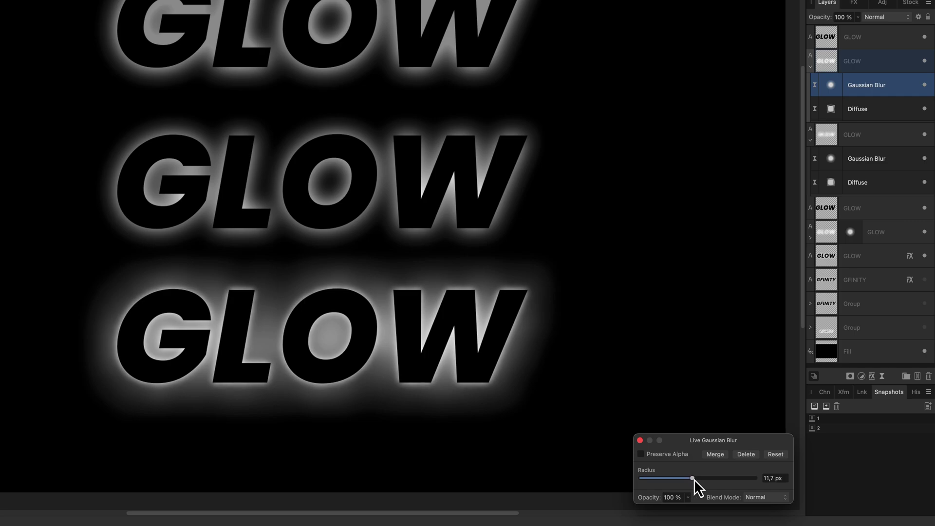
pyautogui.click(640, 440)
# - Set the other glow copy's Diffuse intensity to 22 % and its blur to 41.3 px
pyautogui.doubleClick(831, 183)
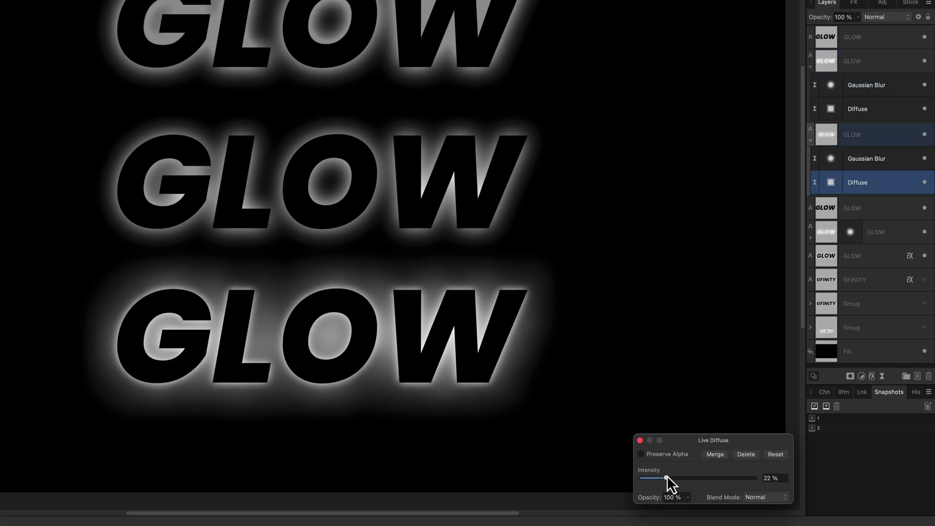
pyautogui.moveTo(668, 476); pyautogui.dragTo(734, 478)
pyautogui.click(640, 440)
pyautogui.doubleClick(832, 158)
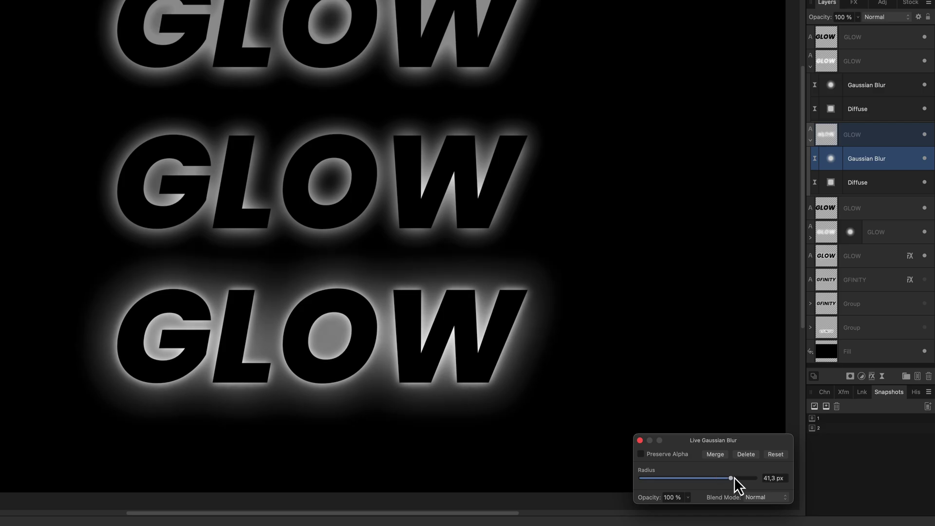
pyautogui.click(640, 441)
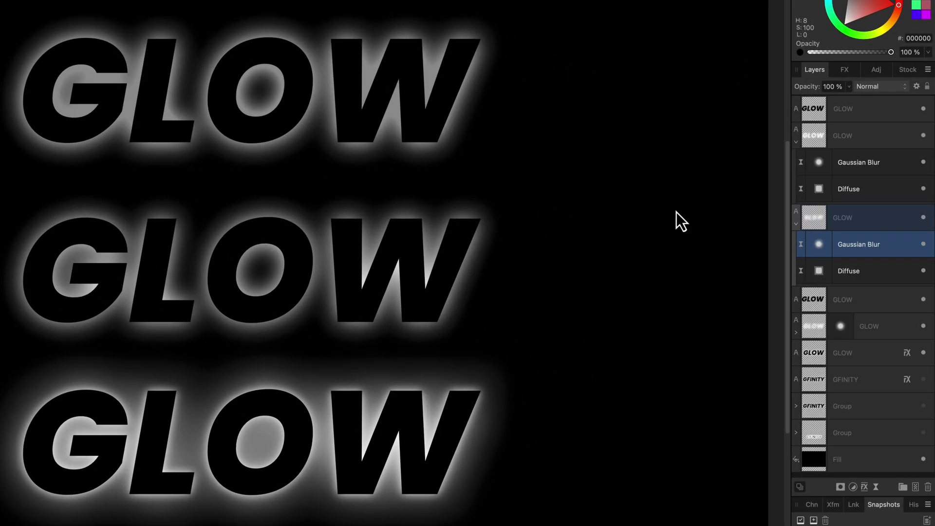
# - Give the top GLOW text a white Inner Glow (79 %, 9.3 px) and an Outer Glow (64 %, 29.2 px)
pyautogui.click(842, 237)
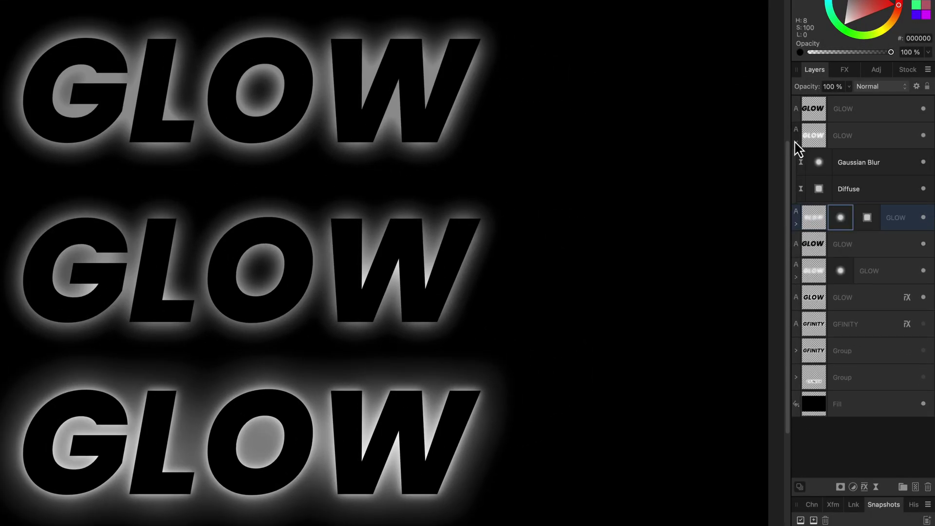
pyautogui.click(796, 142)
pyautogui.click(808, 112)
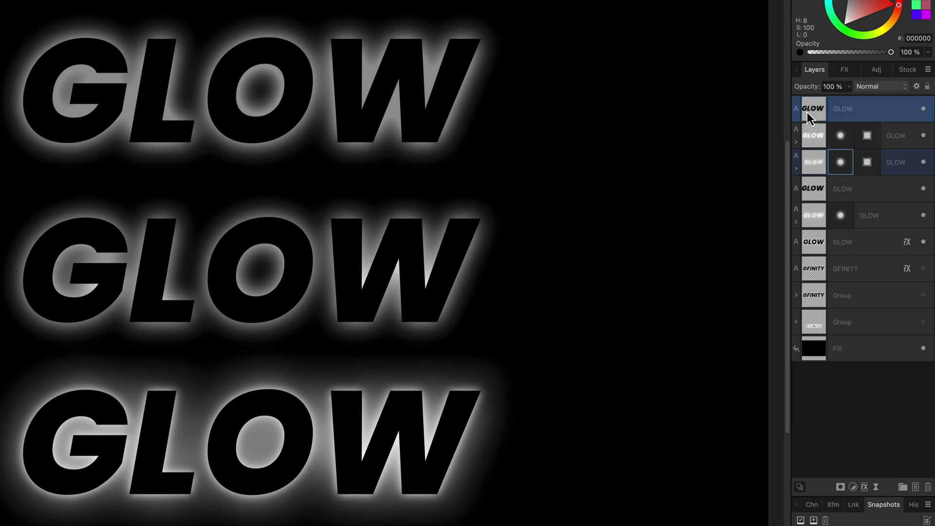
pyautogui.click(845, 69)
pyautogui.click(809, 172)
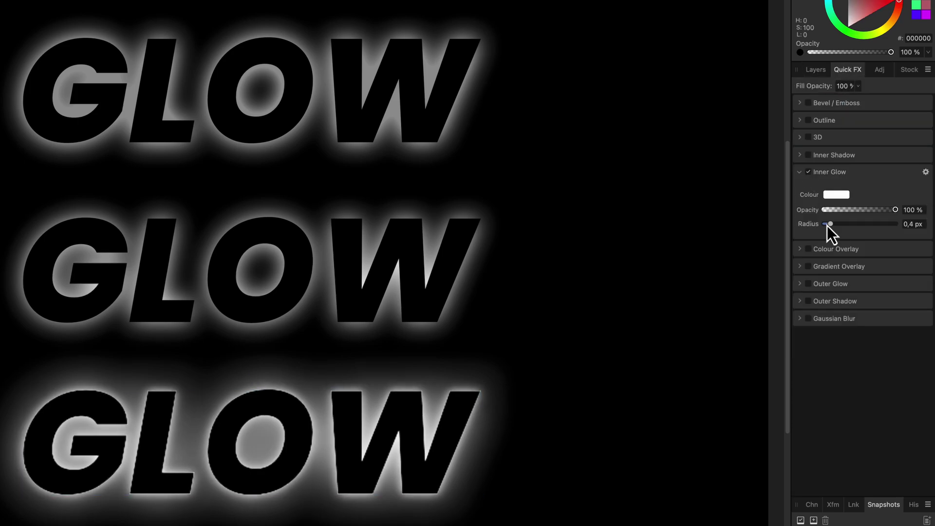
pyautogui.moveTo(829, 224); pyautogui.dragTo(881, 209)
pyautogui.click(856, 227)
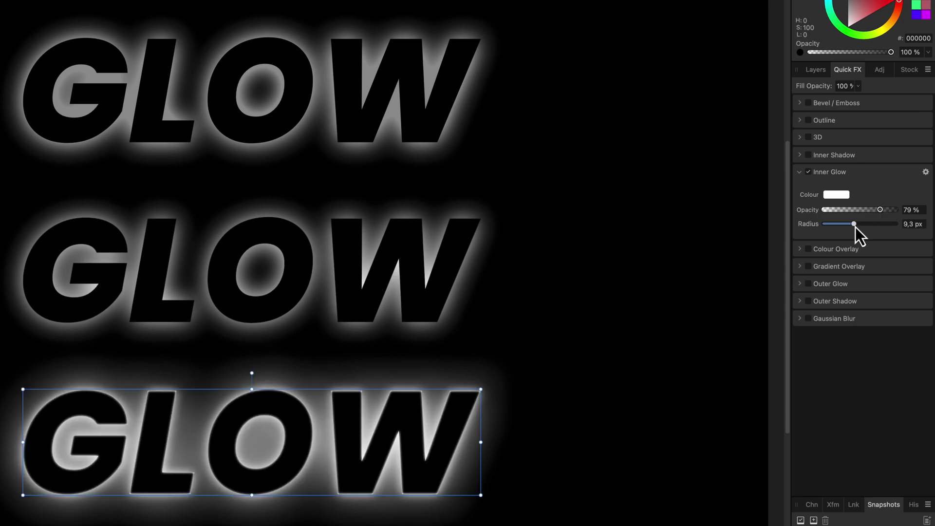
pyautogui.click(809, 284)
pyautogui.click(881, 334)
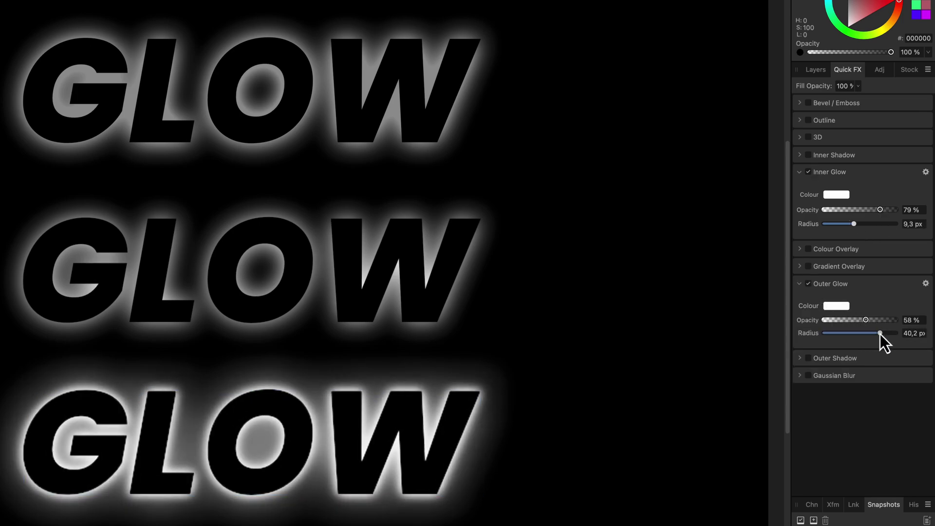
pyautogui.moveTo(880, 335)
pyautogui.mouseDown()
pyautogui.moveTo(848, 320)
pyautogui.moveTo(868, 321)
pyautogui.mouseUp()
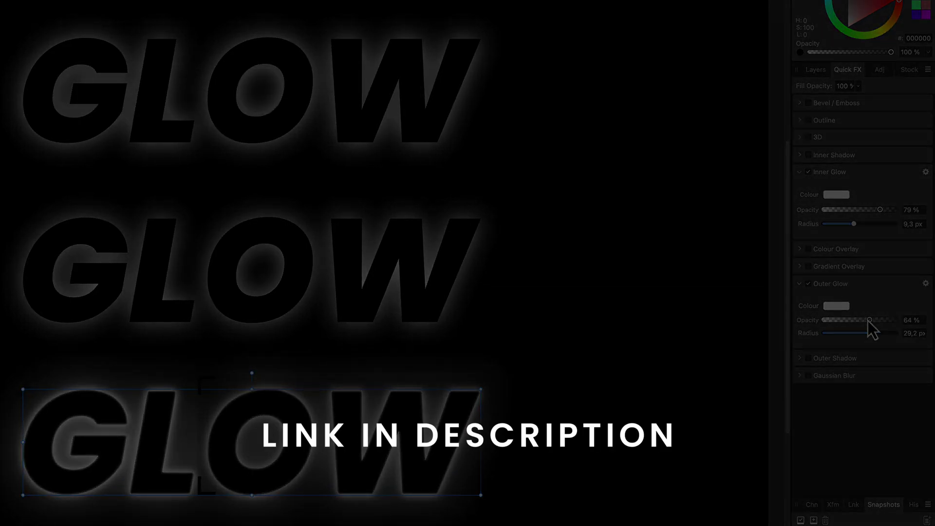
# - Switch both blurred glow copies behind the bottom GLOW to the Screen blend mode
pyautogui.click(817, 71)
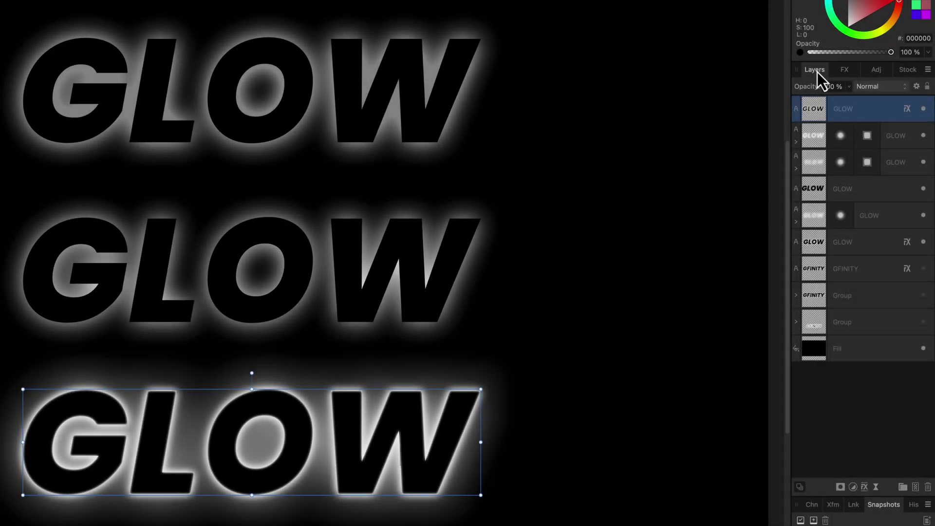
pyautogui.click(817, 162)
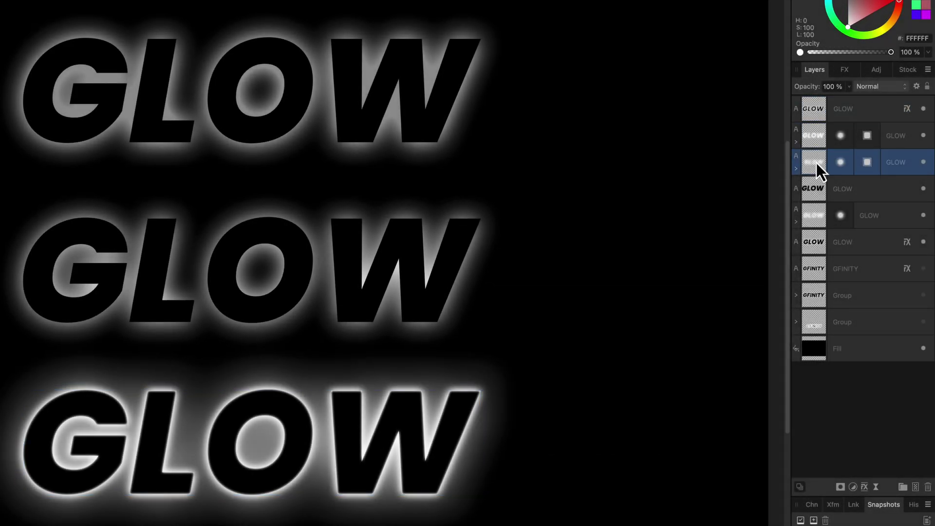
pyautogui.click(805, 144)
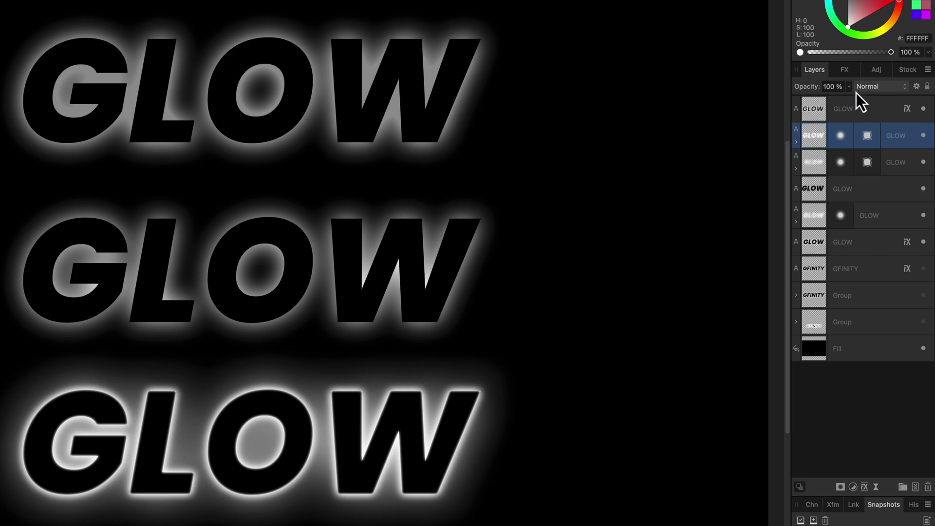
pyautogui.click(864, 86)
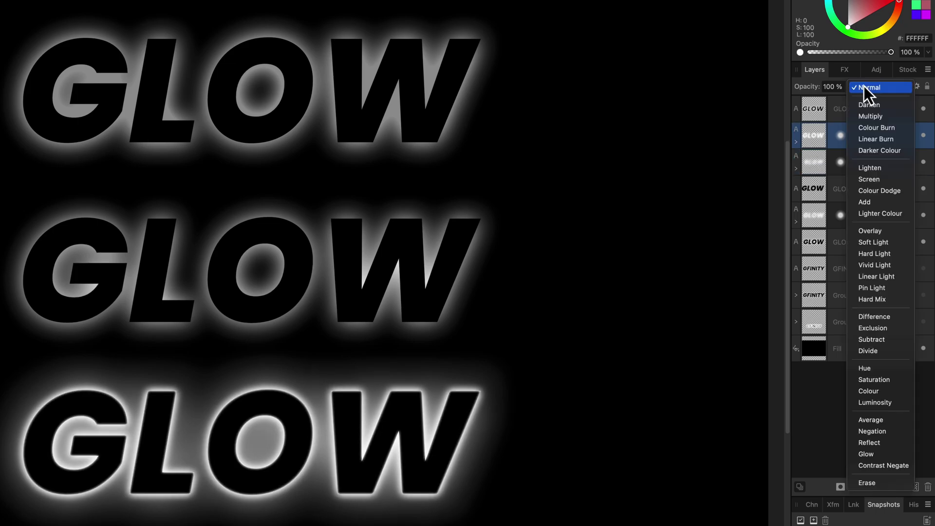
pyautogui.click(866, 179)
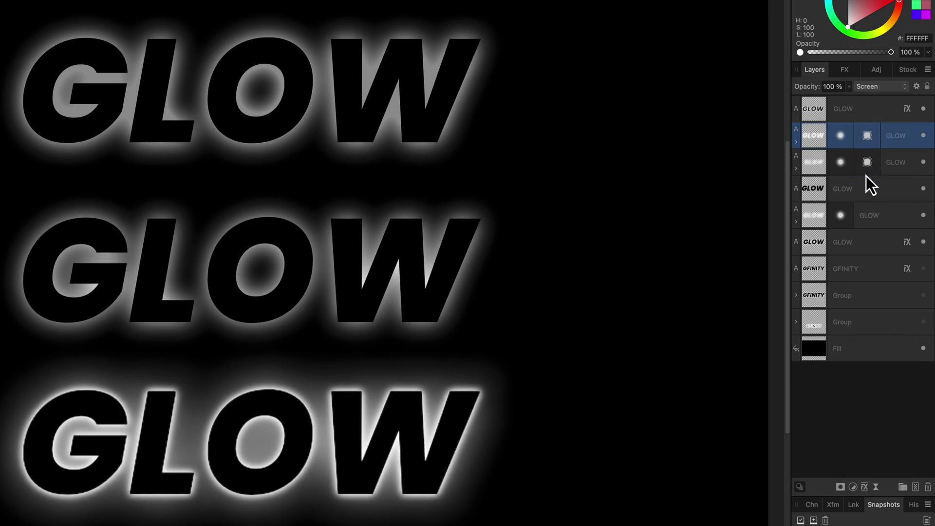
pyautogui.click(821, 163)
pyautogui.click(866, 91)
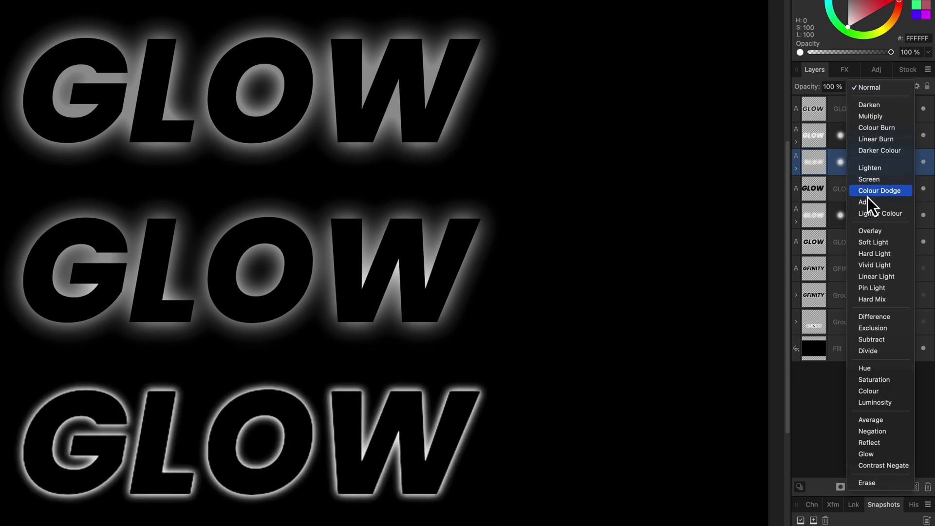
pyautogui.click(868, 178)
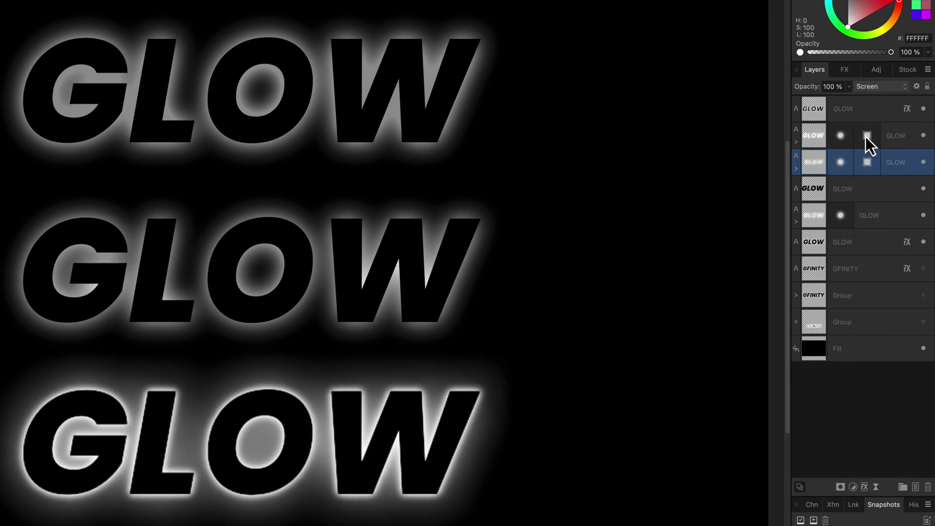
pyautogui.click(868, 121)
# - Extend the layer selection across all the GLOW layers
pyautogui.keyDown('shift'); pyautogui.click(887, 202); pyautogui.keyUp('shift')
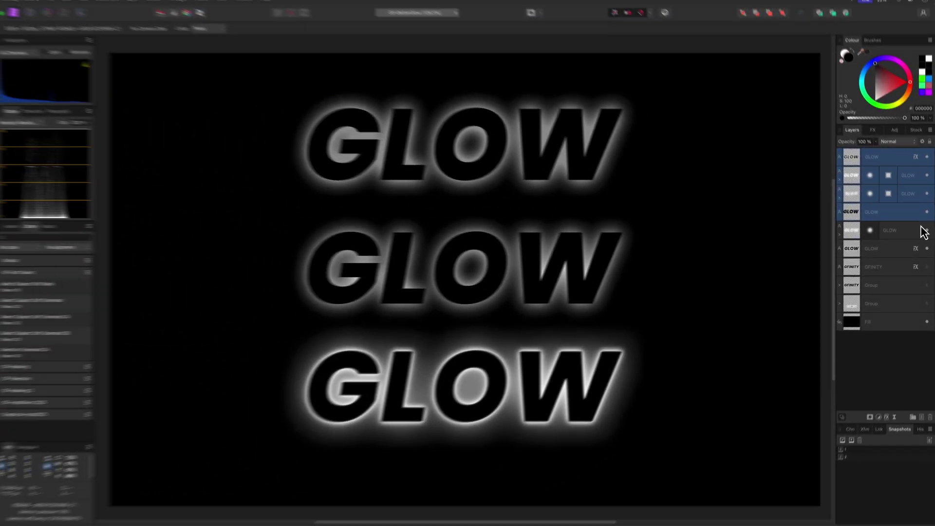